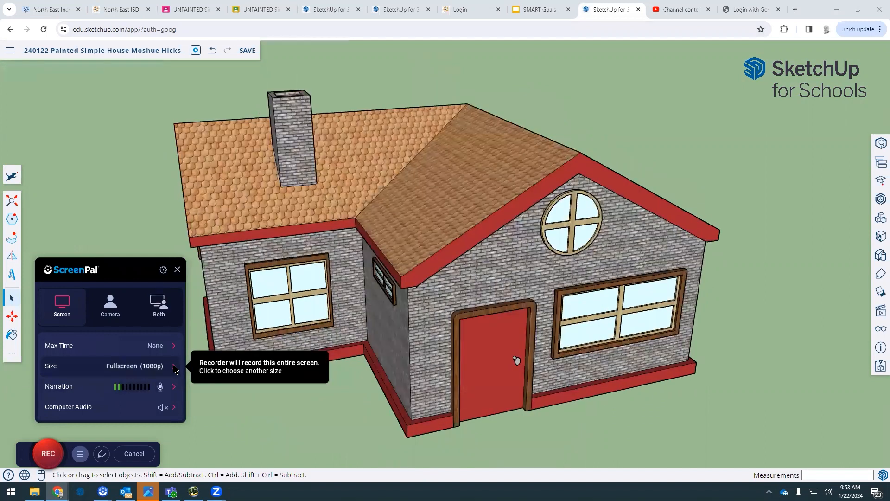
Change the recording size from full screen to 720p and resize the recording frame to about 1636 x 864.
{"action": "left_click", "coordinate": [174, 367]}
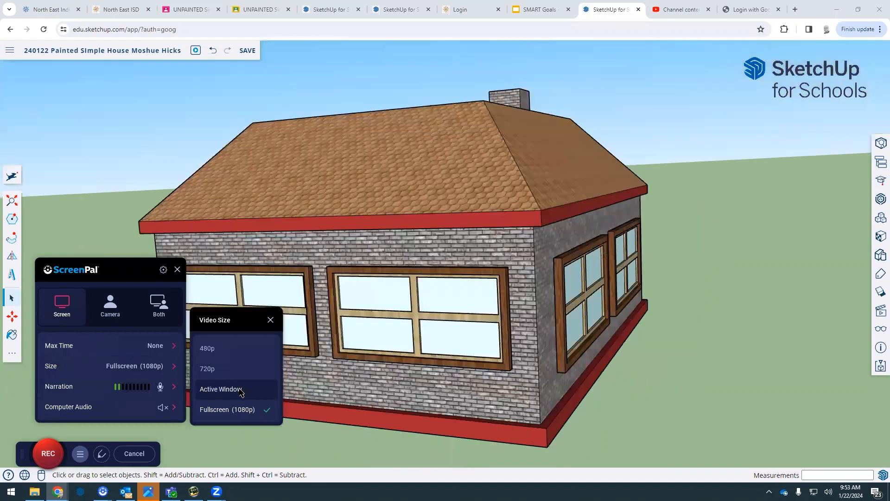
{"action": "left_click", "coordinate": [241, 392]}
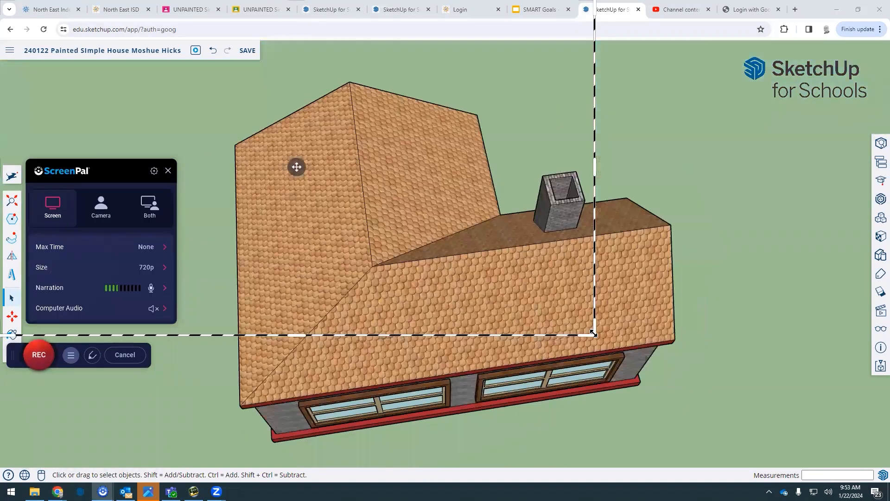
{"action": "left_click_drag", "start_coordinate": [593, 333], "coordinate": [864, 471]}
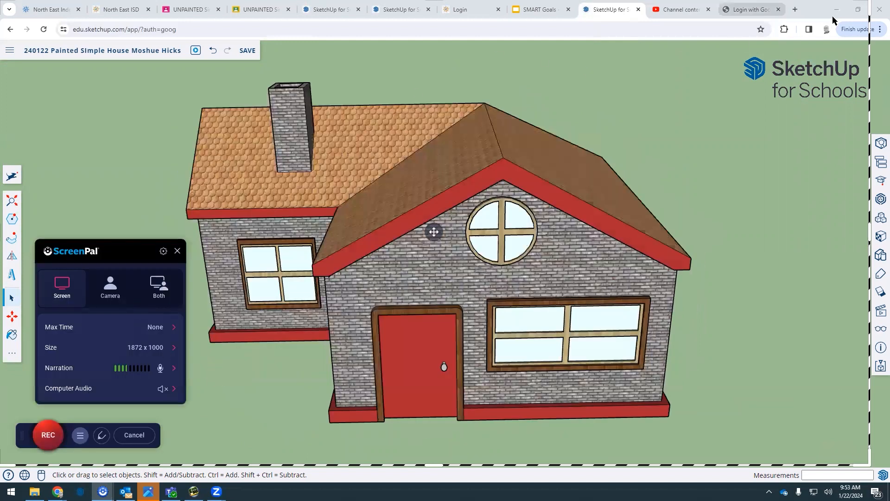
{"action": "left_click_drag", "start_coordinate": [869, 464], "coordinate": [759, 402]}
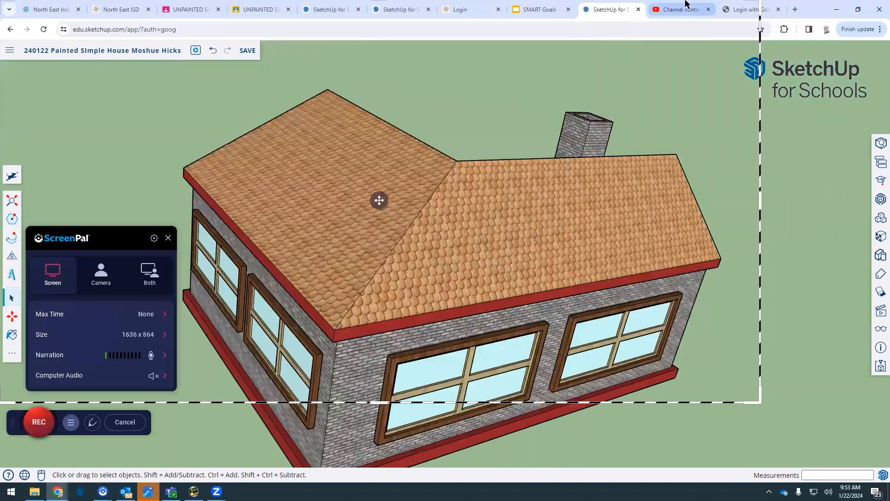
Move the YouTube Studio channel content page into its own browser window and minimize that window.
{"action": "left_click_drag", "start_coordinate": [684, 4], "coordinate": [768, 123]}
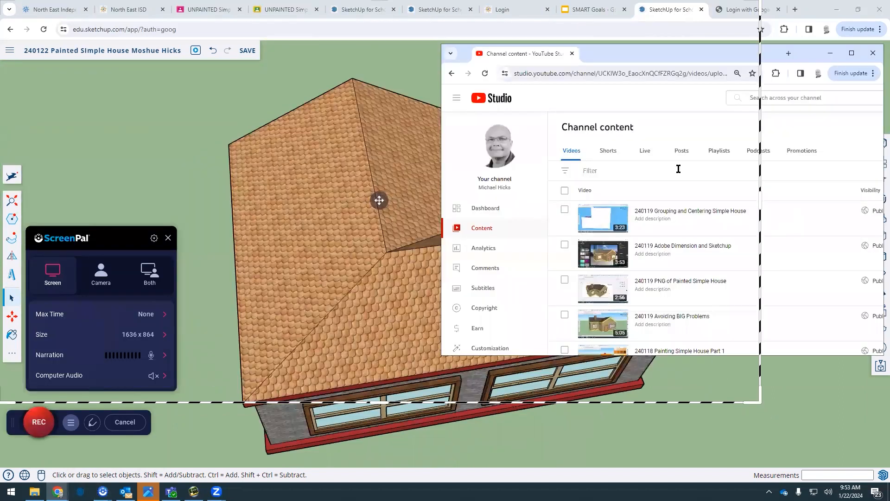
{"action": "left_click", "coordinate": [831, 54]}
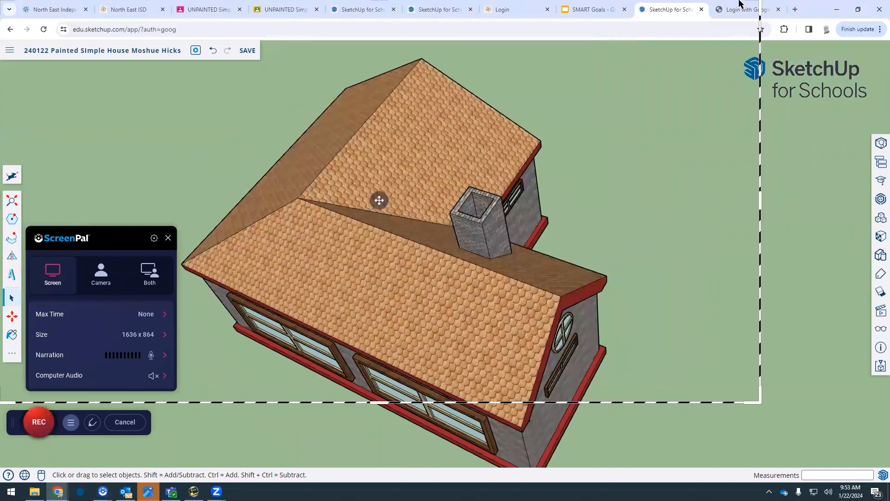
Reposition the recording frame over the house model and resize it to about 1816 x 862, inside the toolbars.
{"action": "left_click_drag", "start_coordinate": [687, 402], "coordinate": [753, 441]}
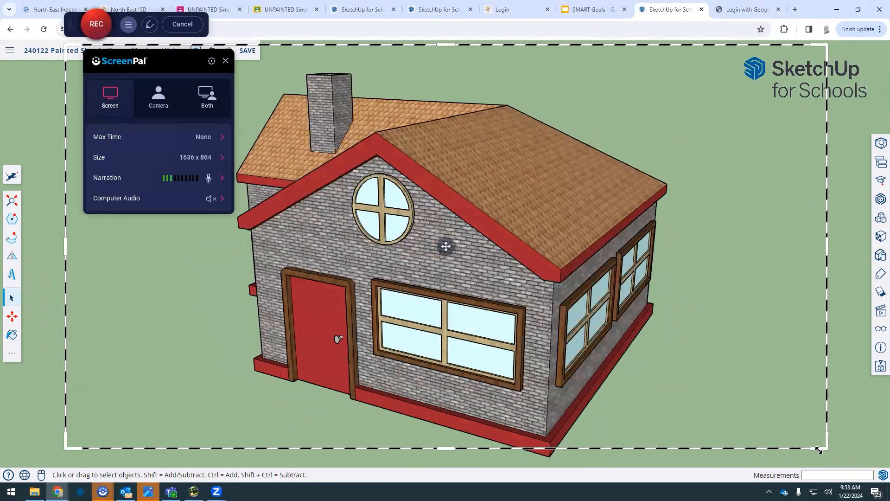
{"action": "left_click_drag", "start_coordinate": [828, 449], "coordinate": [869, 462]}
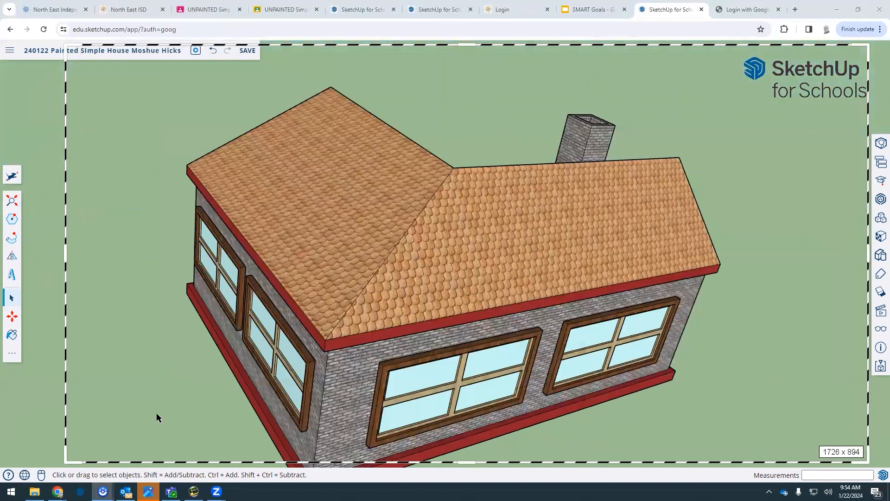
{"action": "left_click_drag", "start_coordinate": [65, 463], "coordinate": [23, 465]}
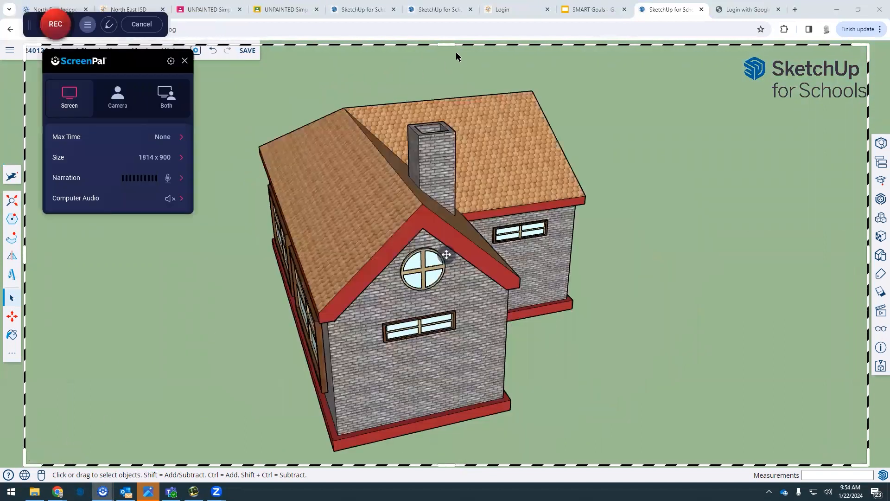
{"action": "left_click_drag", "start_coordinate": [451, 52], "coordinate": [453, 42]}
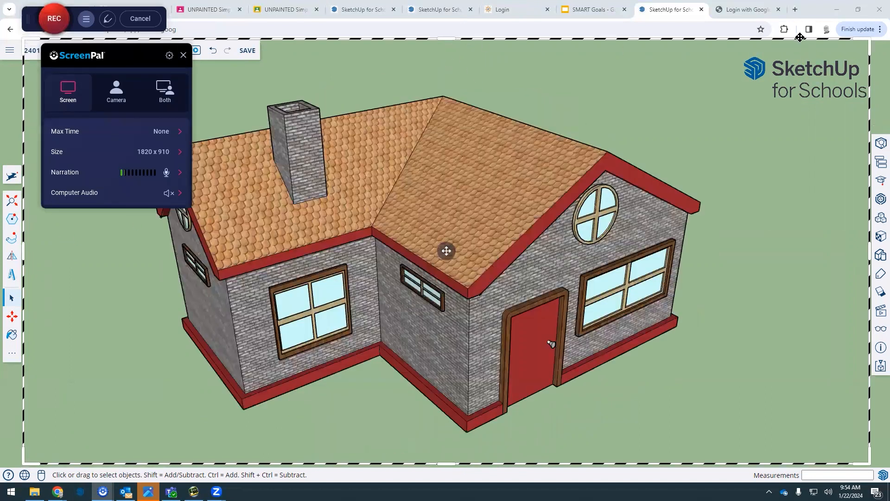
{"action": "left_click_drag", "start_coordinate": [868, 38], "coordinate": [867, 62]}
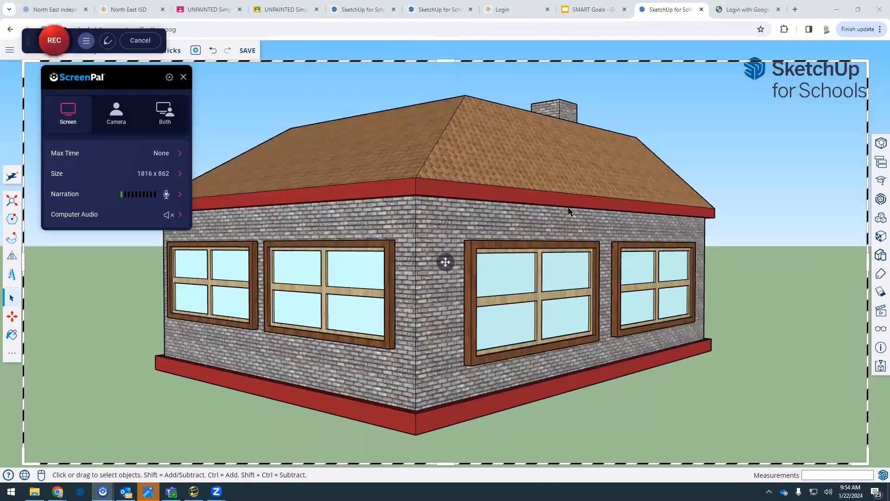
{"action": "mouse_move", "coordinate": [569, 208]}
{"action": "middle_mouse_down"}
{"action": "mouse_move", "coordinate": [236, 245]}
{"action": "mouse_move", "coordinate": [379, 181]}
{"action": "middle_mouse_up"}
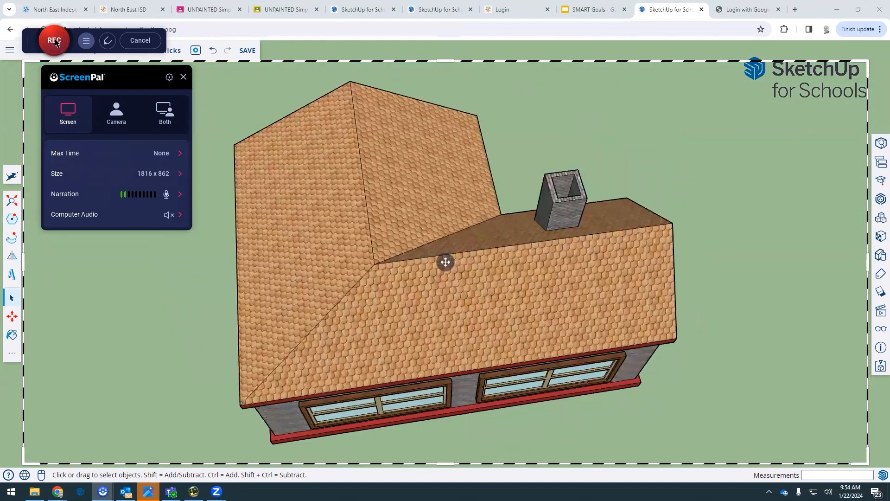
Record about 33 seconds of the house scene animation and open the finished recording for editing.
{"action": "left_click", "coordinate": [55, 41]}
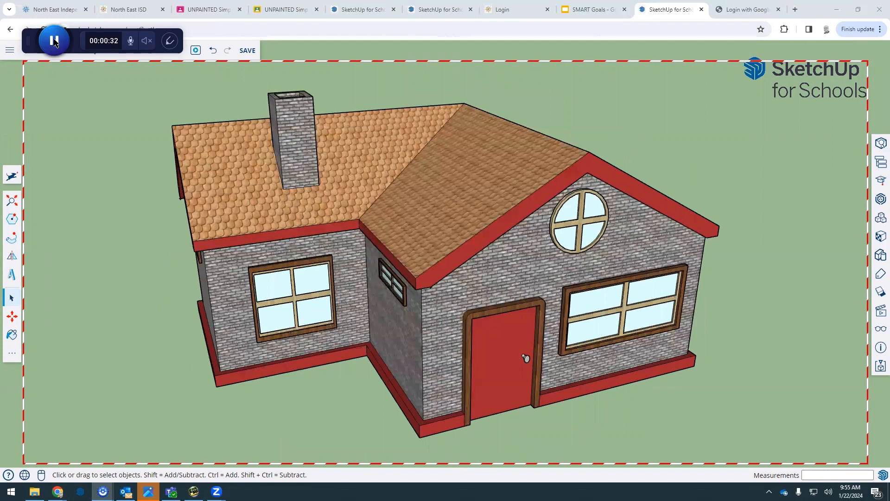
{"action": "left_click", "coordinate": [55, 40]}
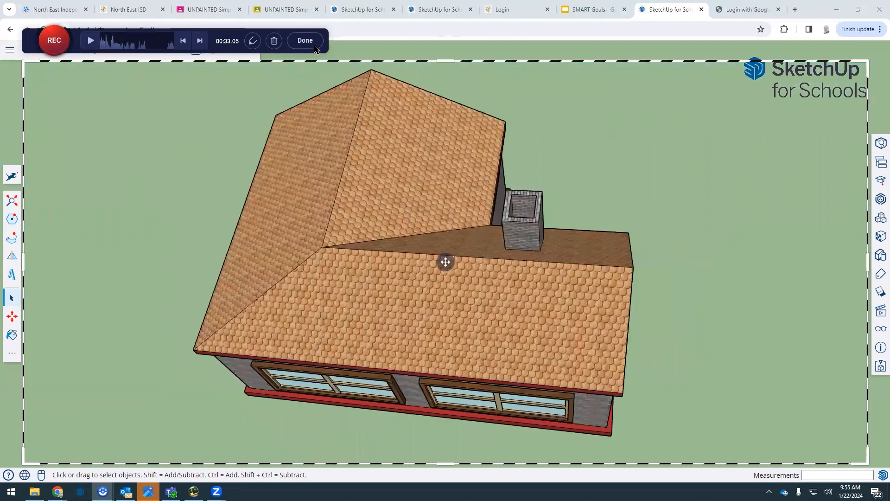
{"action": "left_click", "coordinate": [312, 44]}
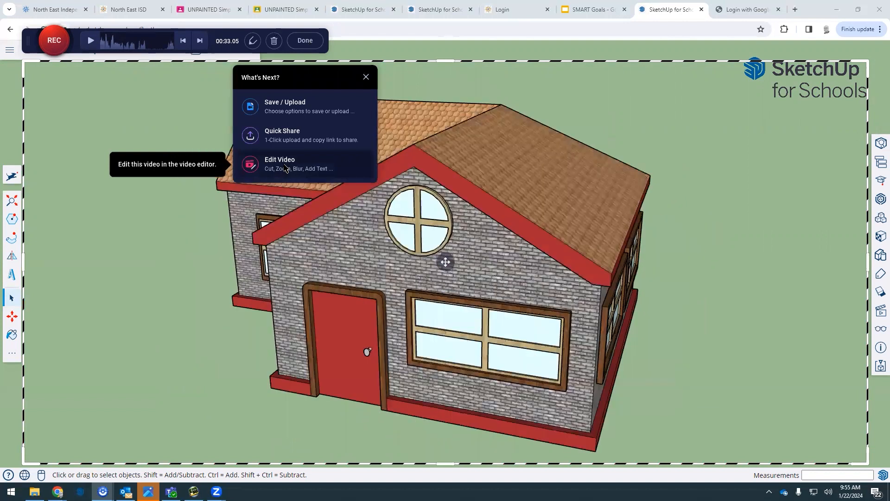
{"action": "left_click", "coordinate": [285, 168]}
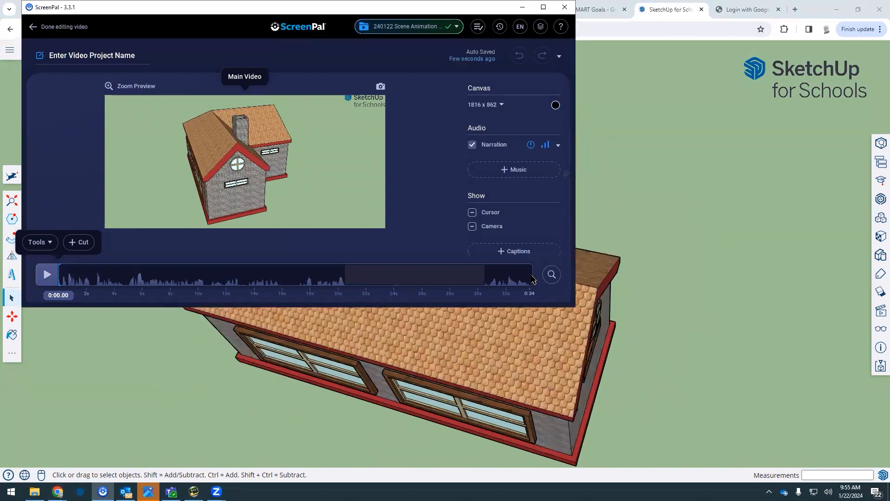
Preview the opening of the recording and place the playhead at 0:33.00 near its end.
{"action": "key", "text": "space"}
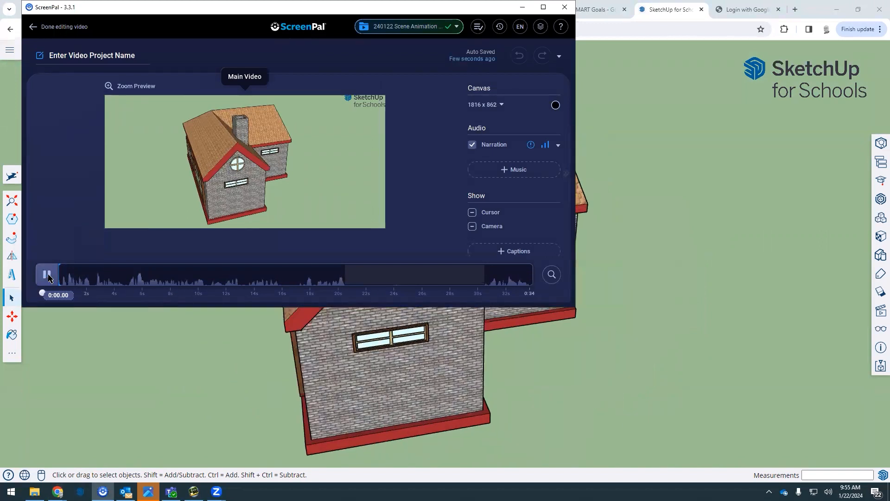
{"action": "left_click", "coordinate": [110, 287]}
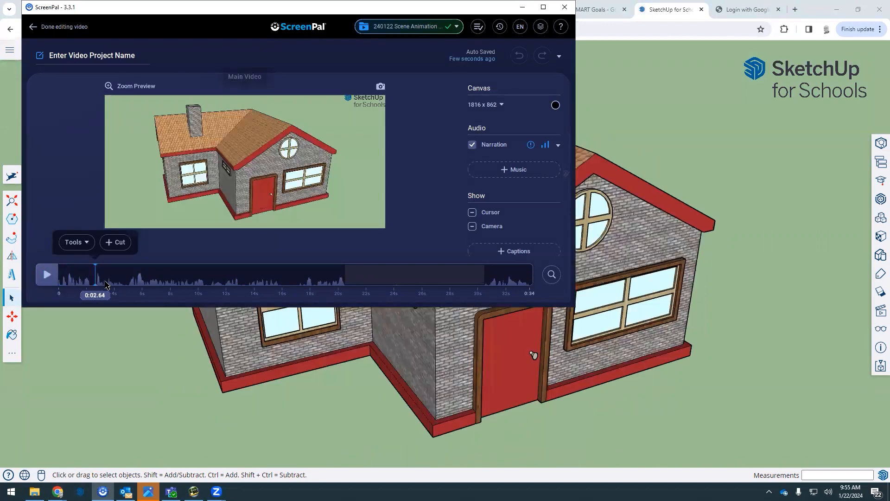
{"action": "left_click_drag", "start_coordinate": [129, 284], "coordinate": [96, 288]}
{"action": "left_click", "coordinate": [100, 289]}
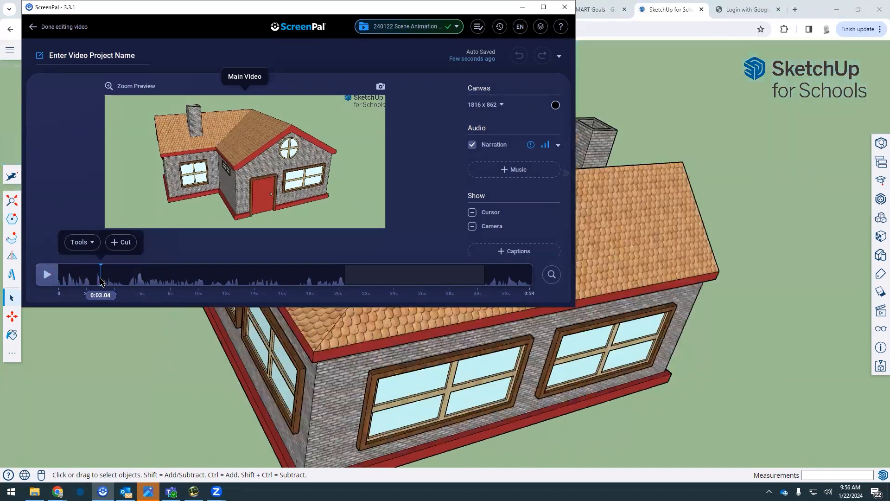
{"action": "left_click", "coordinate": [485, 280]}
{"action": "left_click_drag", "start_coordinate": [492, 283], "coordinate": [520, 278]}
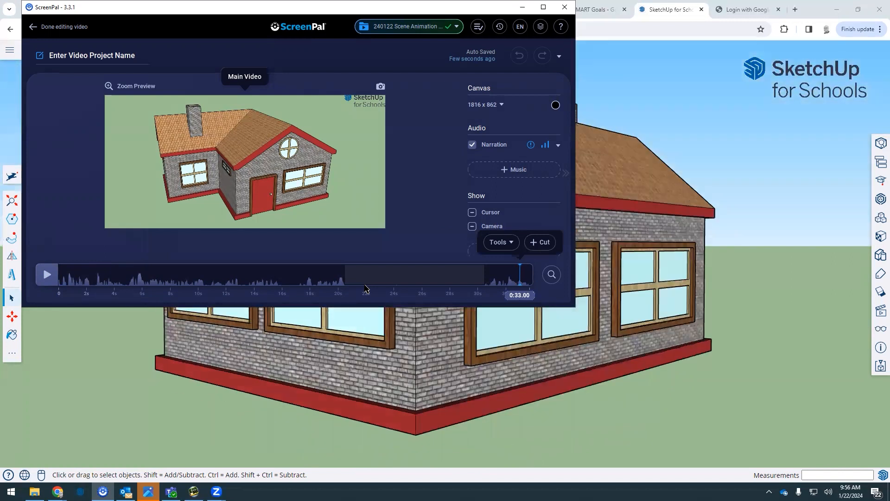
Name the video project "240122 Simple House Scene Animation" followed by the author's full name.
{"action": "left_click", "coordinate": [113, 56]}
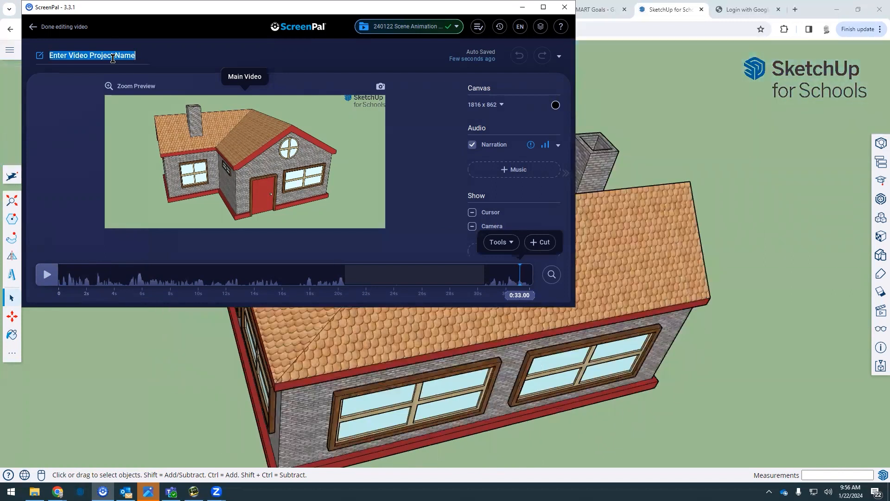
{"action": "type", "text": "24"}
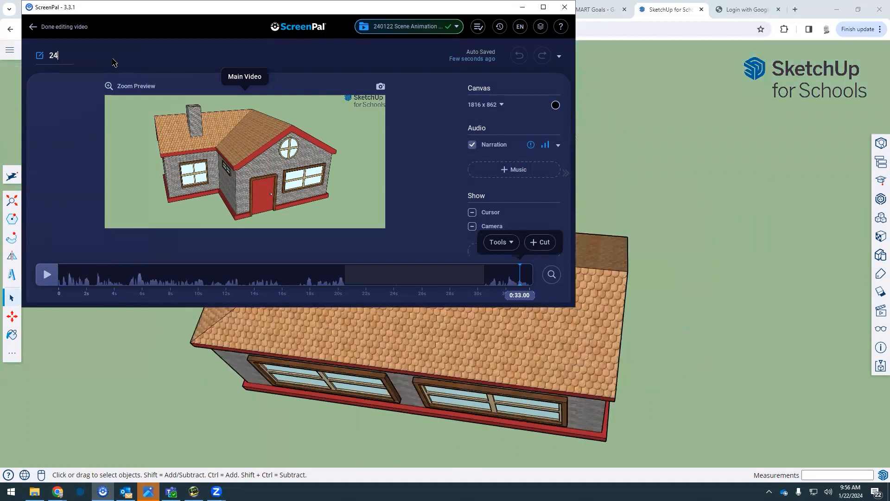
{"action": "type", "text": "0122"}
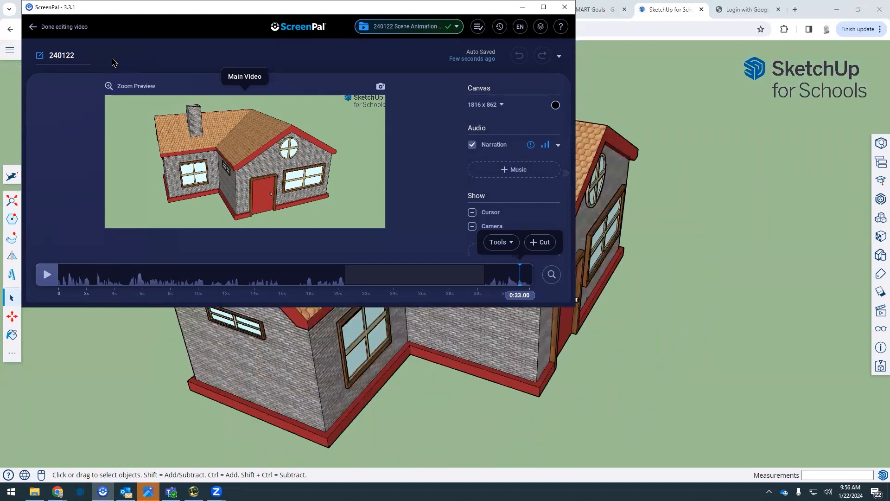
{"action": "type", "text": " Simp"}
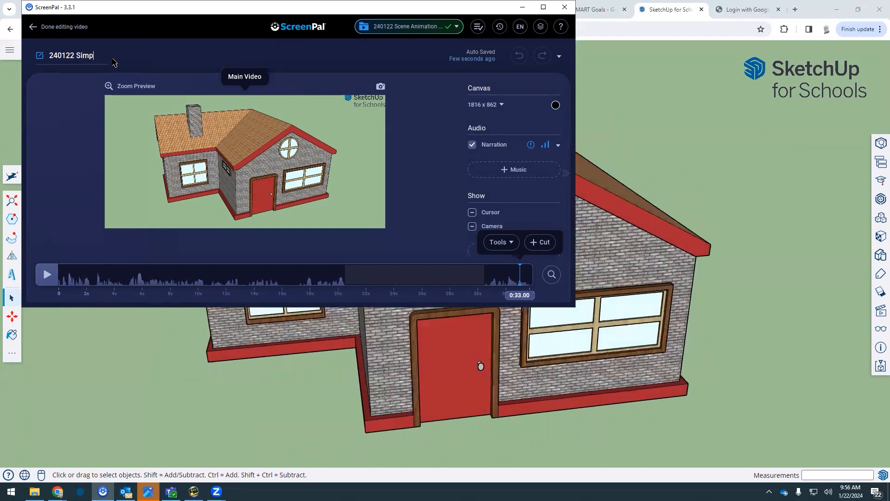
{"action": "type", "text": "le House A"}
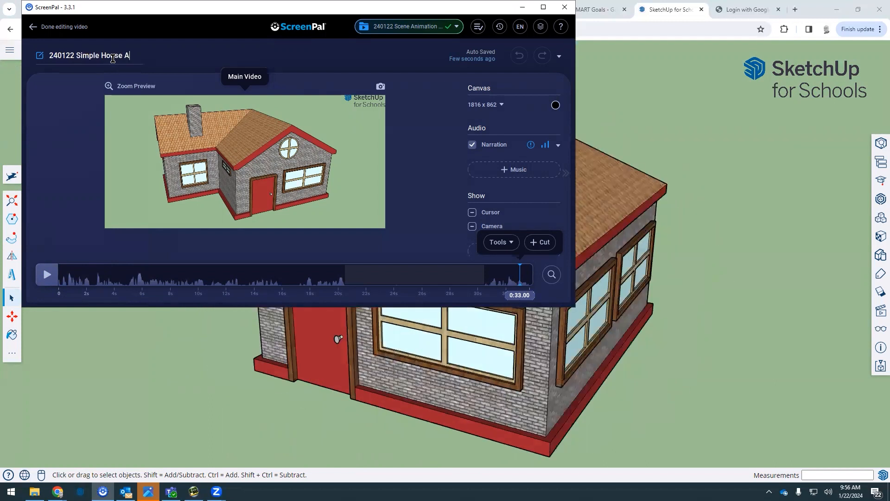
{"action": "key", "text": "BackSpace"}
{"action": "type", "text": "Scn"}
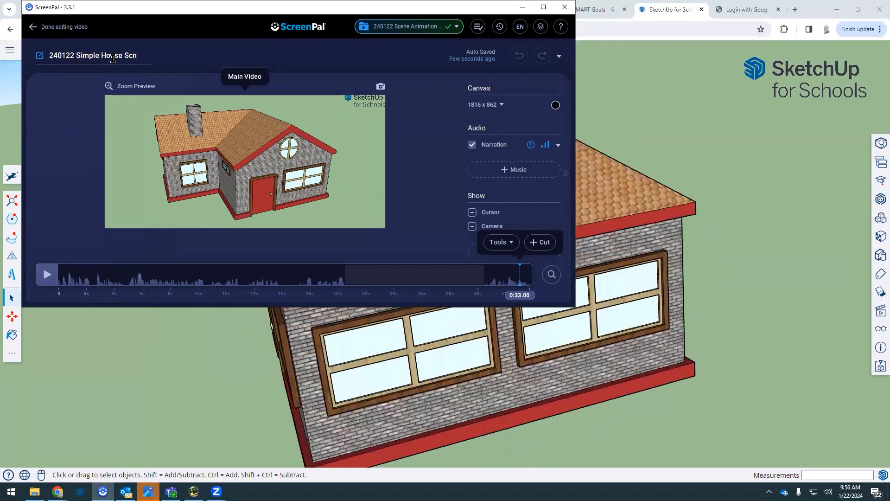
{"action": "key", "text": "BackSpace"}
{"action": "type", "text": "ene Animati"}
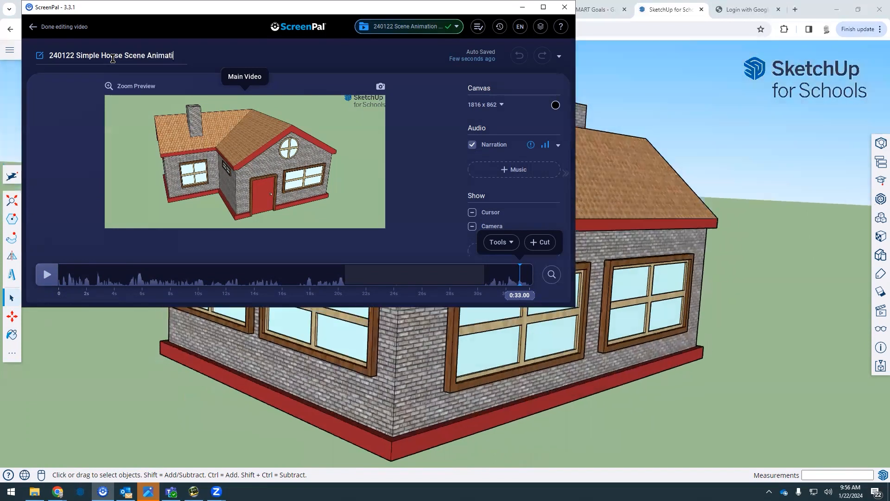
{"action": "type", "text": "on Moshue Hicks"}
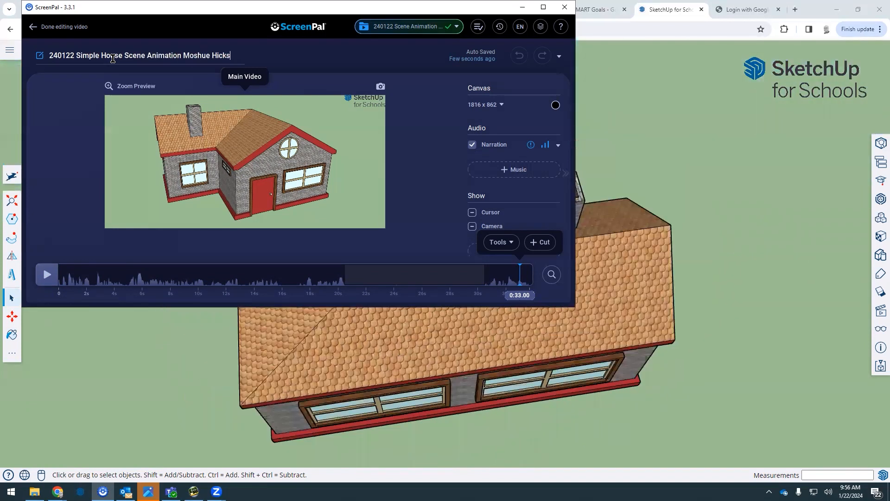
Turn off the narration audio for the video.
{"action": "left_click", "coordinate": [473, 146]}
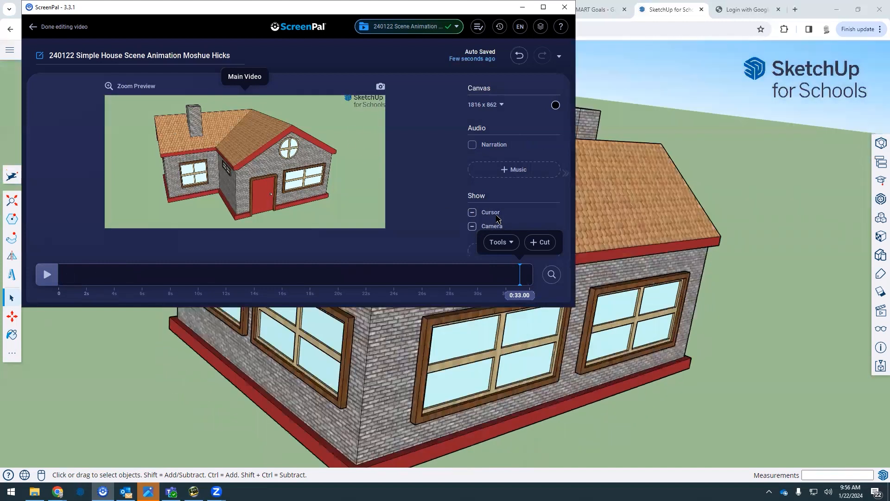
{"action": "mouse_move", "coordinate": [497, 219]}
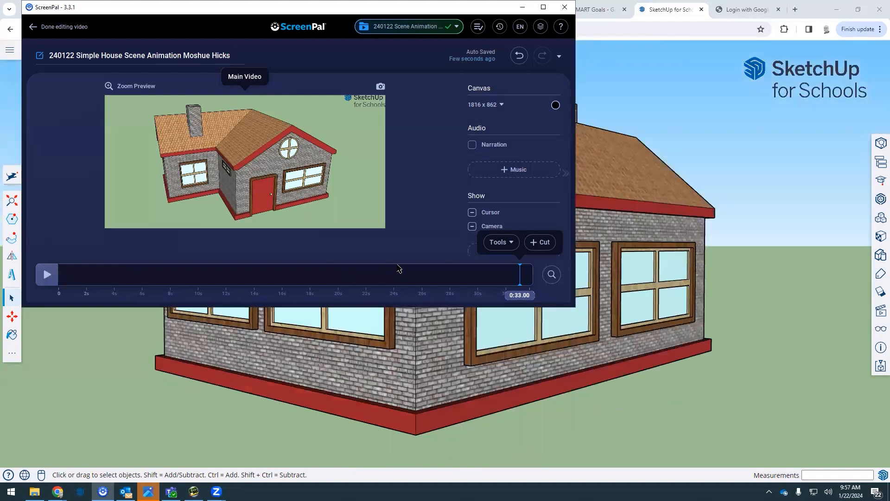
Cut 0.68 seconds from the end of the video, from 0:33.00 to 0:33.68, and check the new ending.
{"action": "left_click", "coordinate": [538, 245]}
{"action": "left_click_drag", "start_coordinate": [521, 277], "coordinate": [530, 277]}
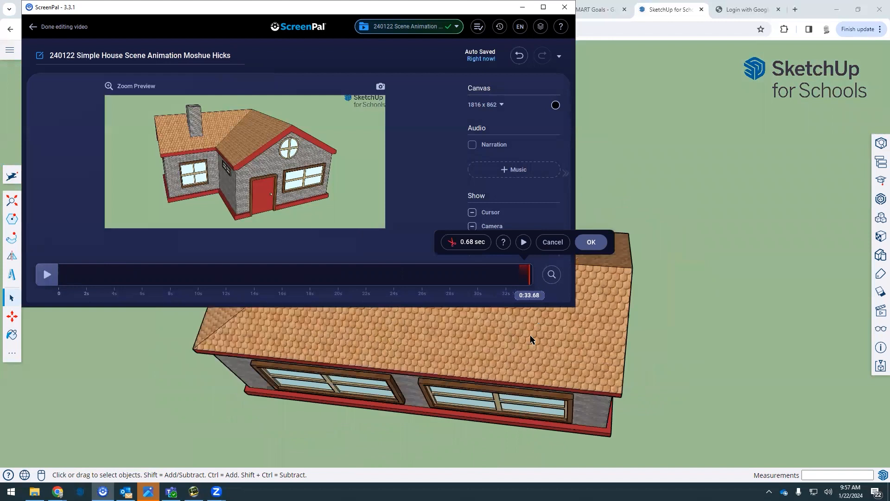
{"action": "left_click", "coordinate": [592, 242]}
{"action": "left_click", "coordinate": [511, 276]}
{"action": "left_click", "coordinate": [525, 277]}
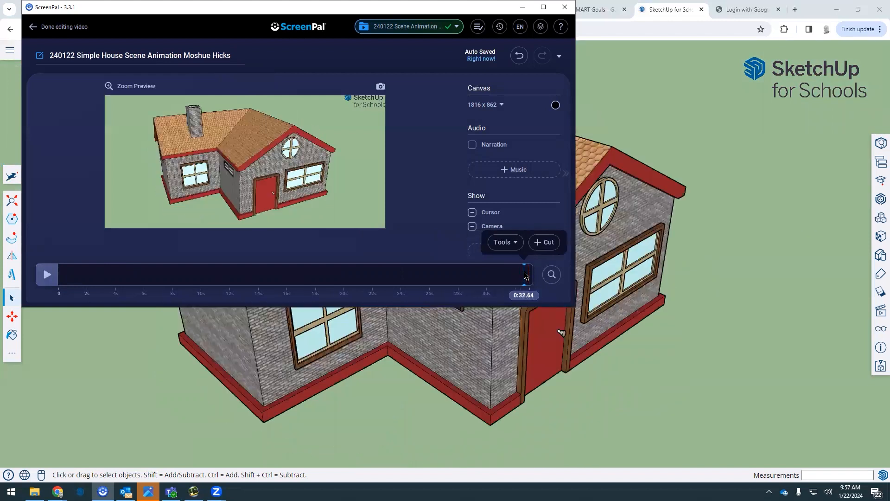
Cut the first 2.44 seconds of the video and preview the new opening.
{"action": "left_click_drag", "start_coordinate": [96, 274], "coordinate": [48, 277]}
{"action": "left_click", "coordinate": [114, 242]}
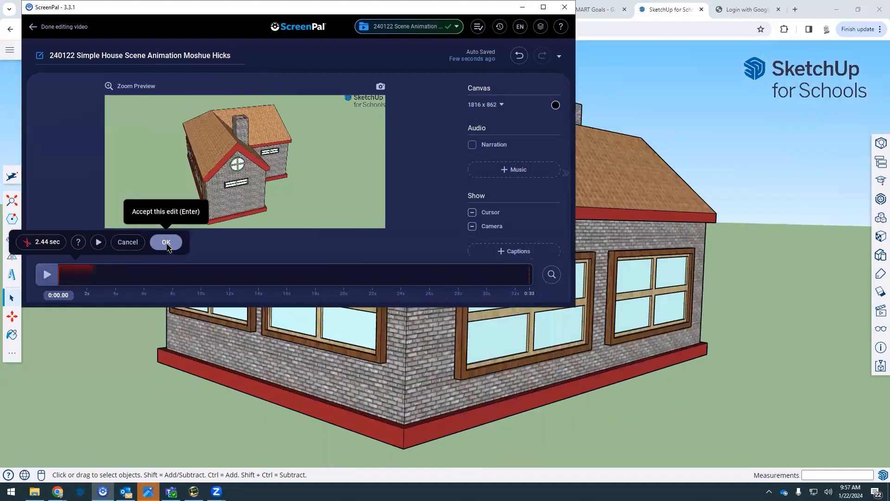
{"action": "left_click", "coordinate": [163, 242]}
{"action": "left_click", "coordinate": [46, 275]}
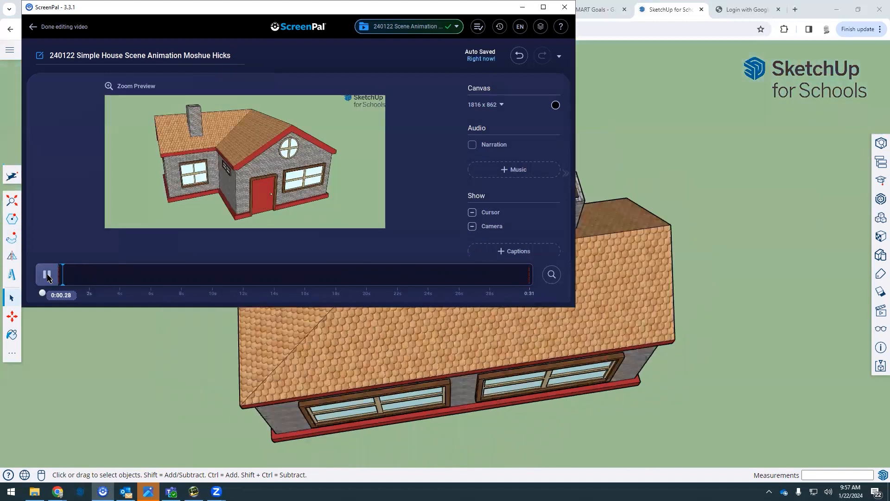
{"action": "left_click", "coordinate": [47, 275]}
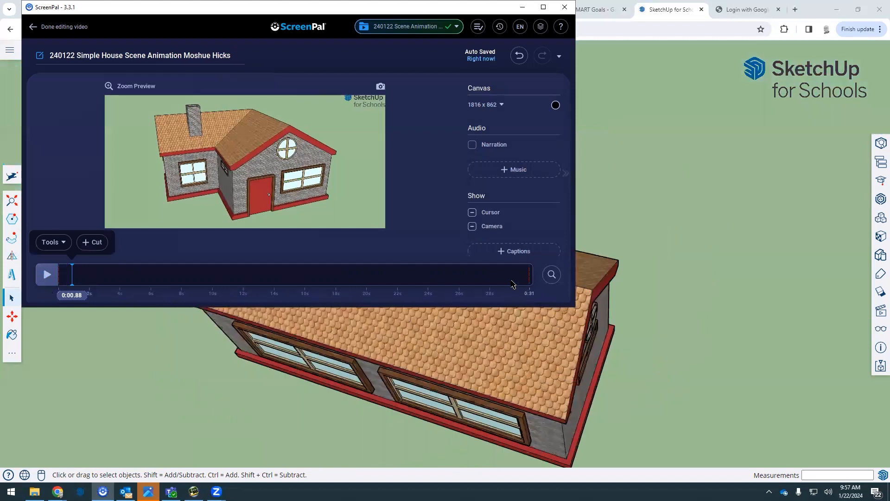
Check the trimmed ending of the video and finish editing it.
{"action": "left_click", "coordinate": [512, 278]}
{"action": "left_click", "coordinate": [528, 280]}
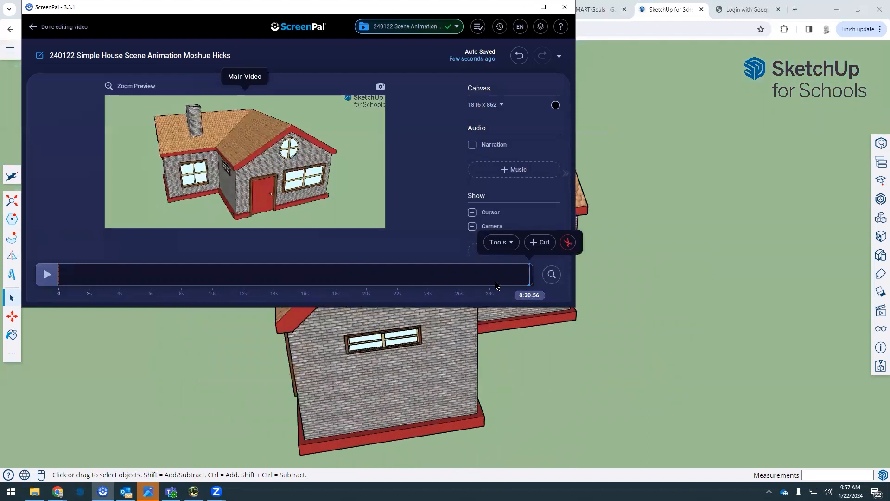
{"action": "left_click", "coordinate": [33, 28]}
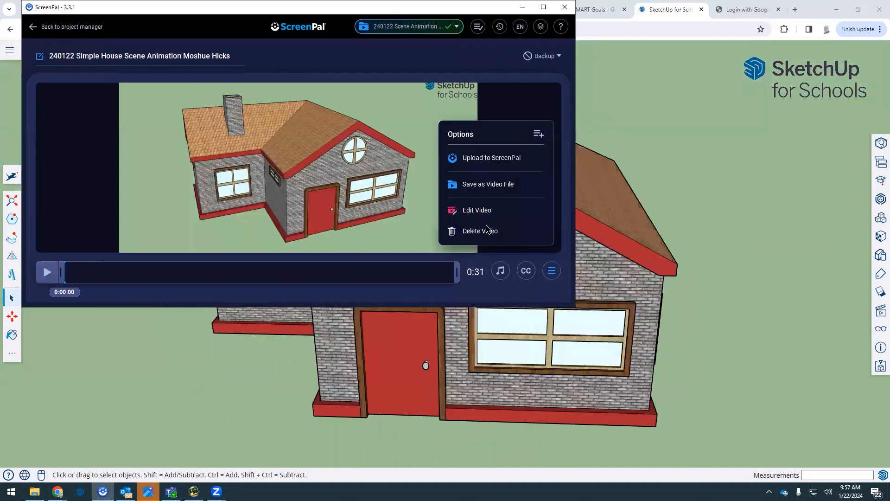
Publish the animation as an MP4 video file to the "240108 3D Modeling Project Folder" in the school district's OneDrive.
{"action": "left_click", "coordinate": [491, 185]}
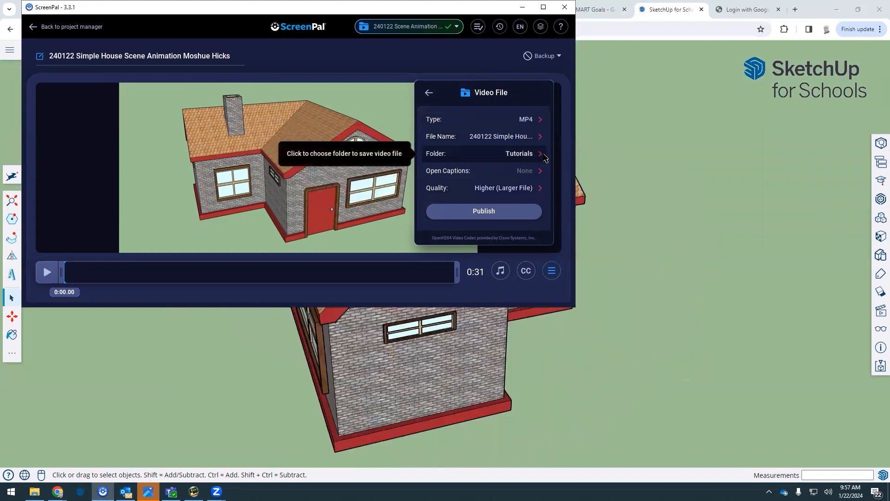
{"action": "left_click", "coordinate": [540, 158]}
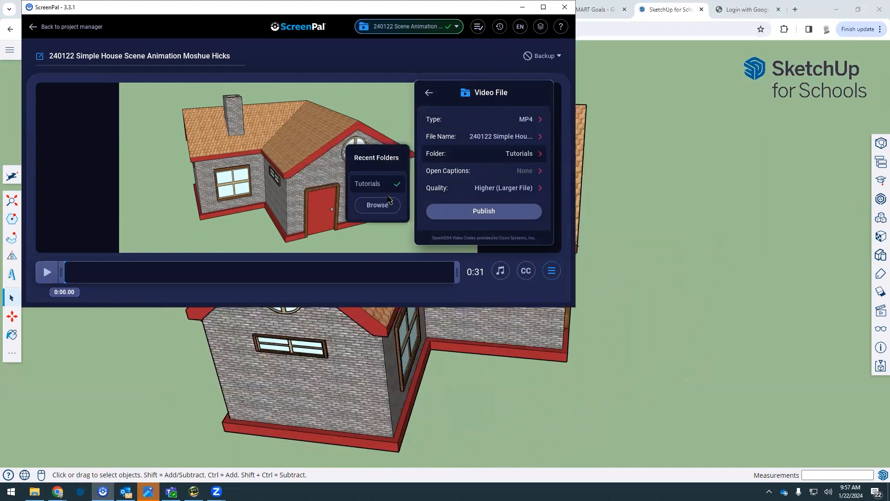
{"action": "left_click", "coordinate": [377, 204]}
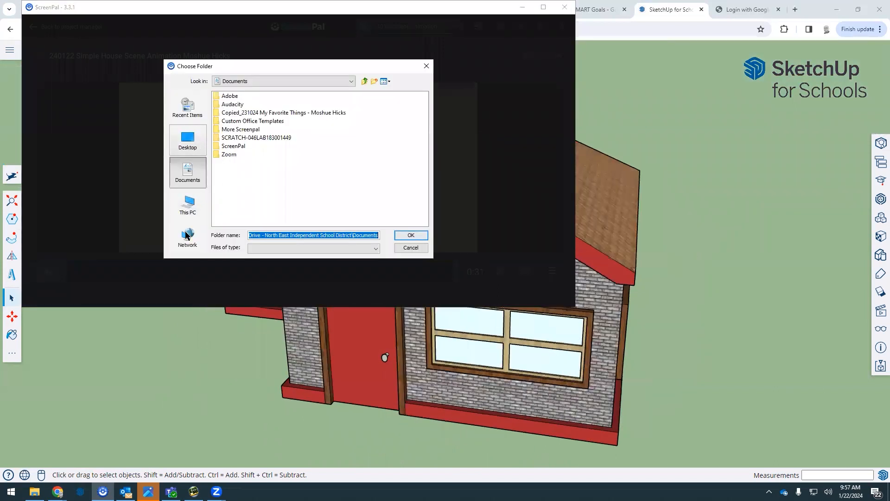
{"action": "left_click", "coordinate": [190, 140]}
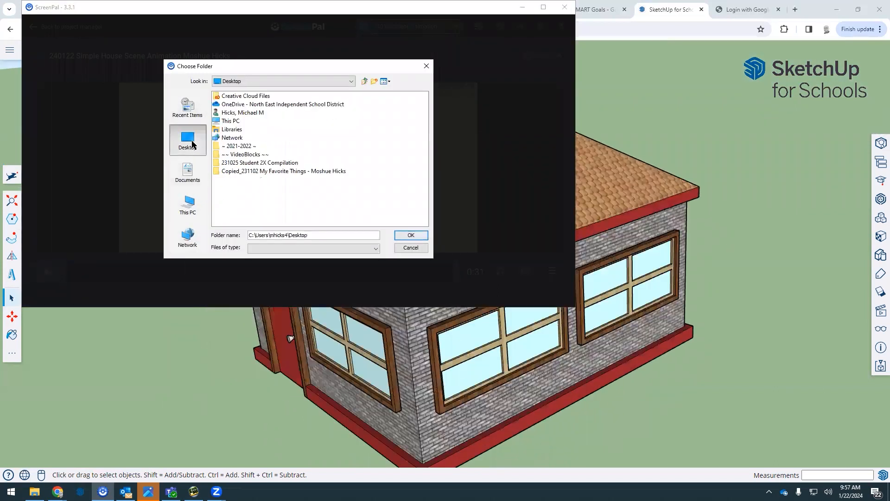
{"action": "double_click", "coordinate": [239, 104]}
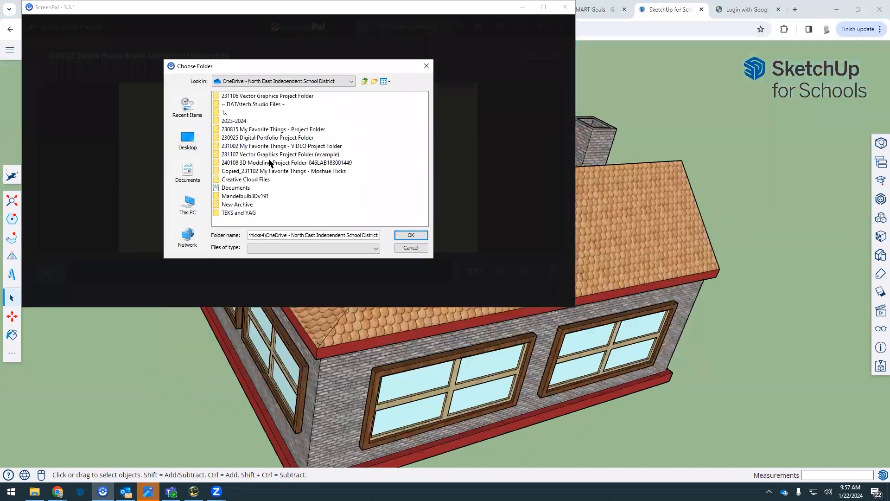
{"action": "double_click", "coordinate": [268, 163]}
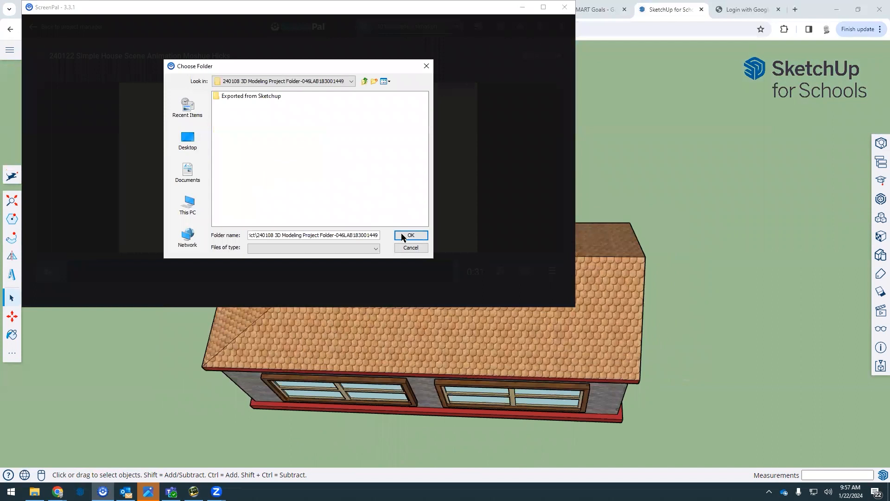
{"action": "left_click", "coordinate": [410, 236]}
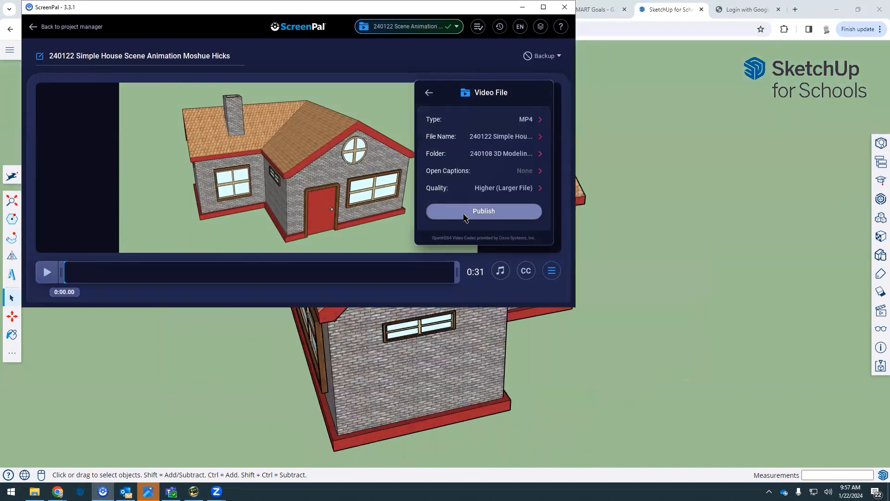
{"action": "left_click", "coordinate": [465, 216]}
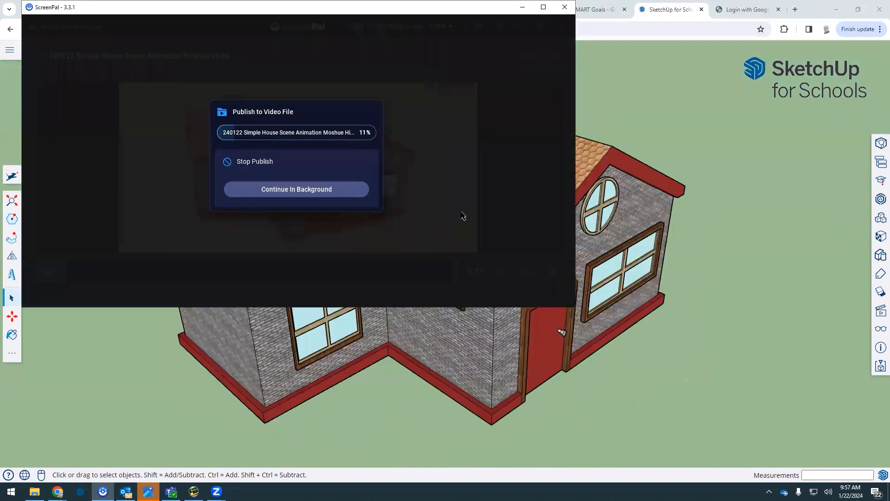